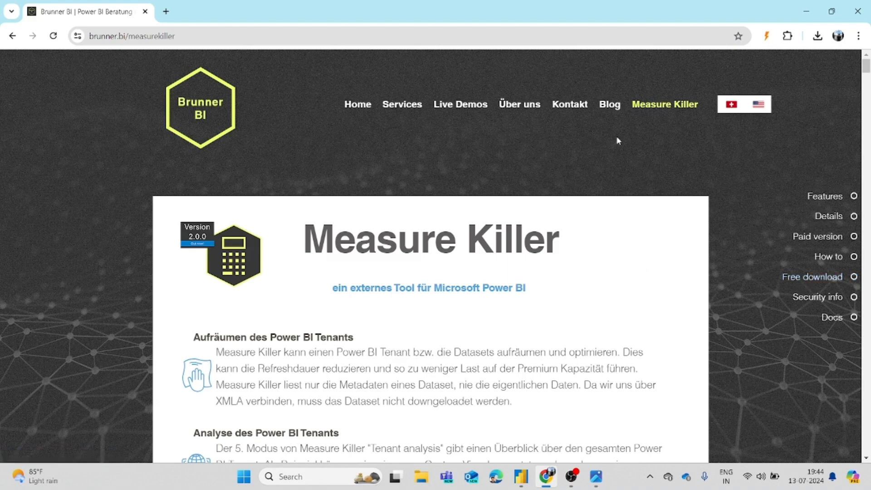
# Download the Measure_Killer_Admin installer from the page's free download section and check its download progress.
pyautogui.click(821, 279)
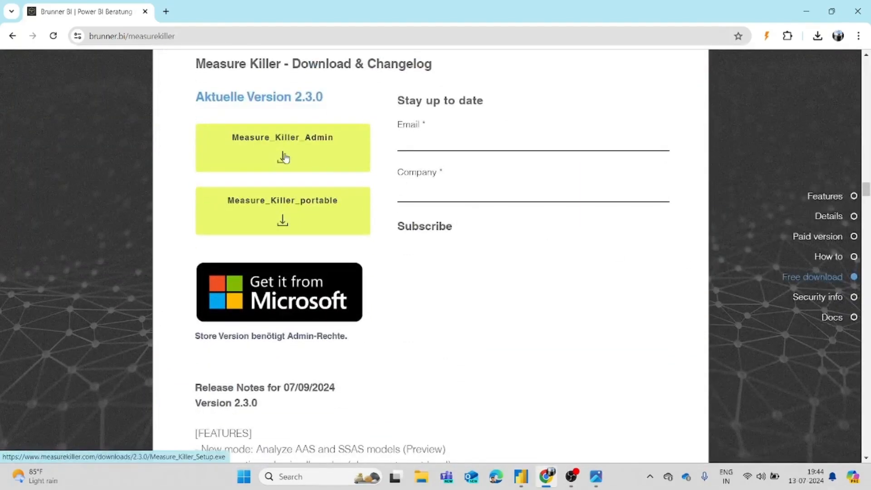
pyautogui.click(282, 157)
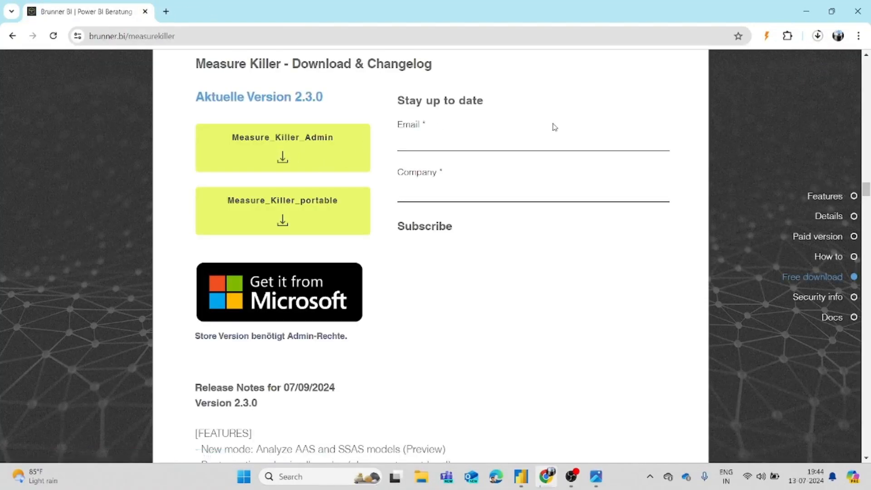
pyautogui.click(817, 36)
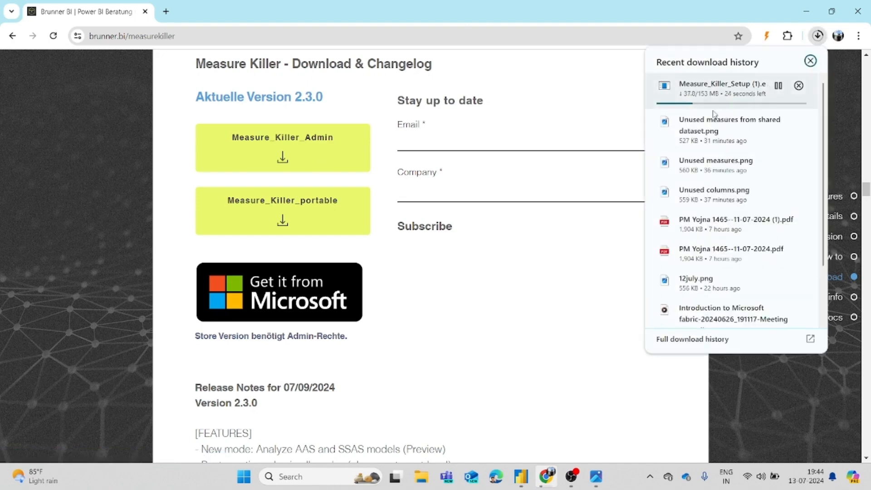
pyautogui.click(818, 37)
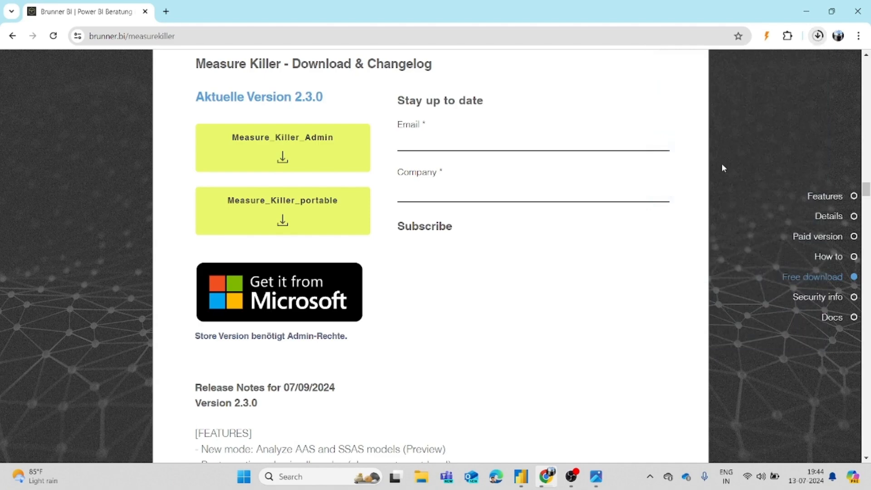
# Examine the Measure Killer details, covering its general, feature and visual compatibility lists.
pyautogui.click(826, 217)
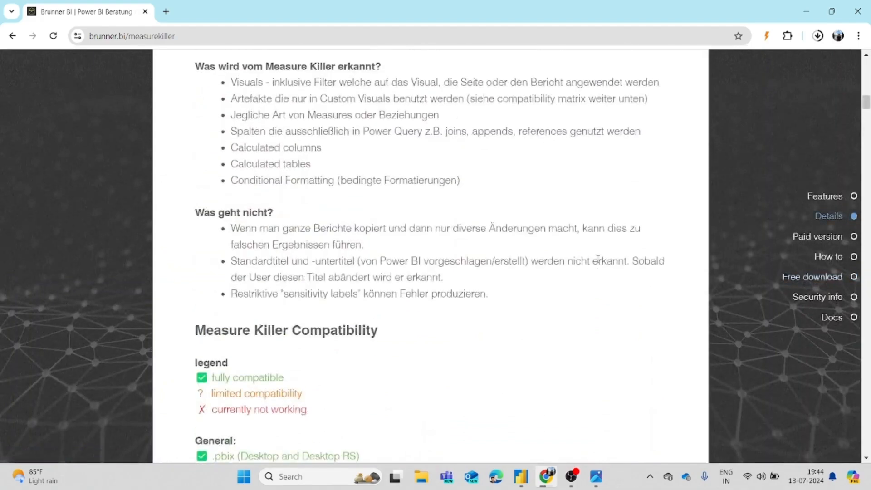
pyautogui.scroll(4, 624, 246)
pyautogui.scroll(20, 625, 246)
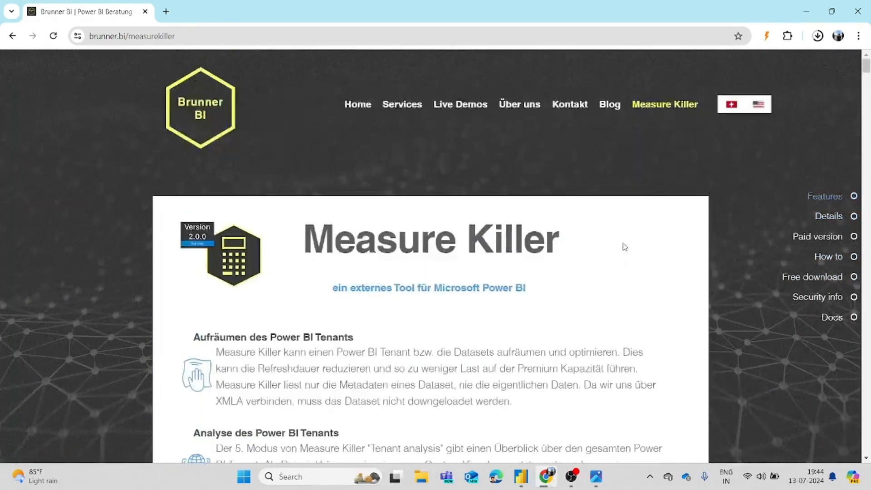
pyautogui.scroll(-14, 625, 246)
pyautogui.scroll(-10, 624, 246)
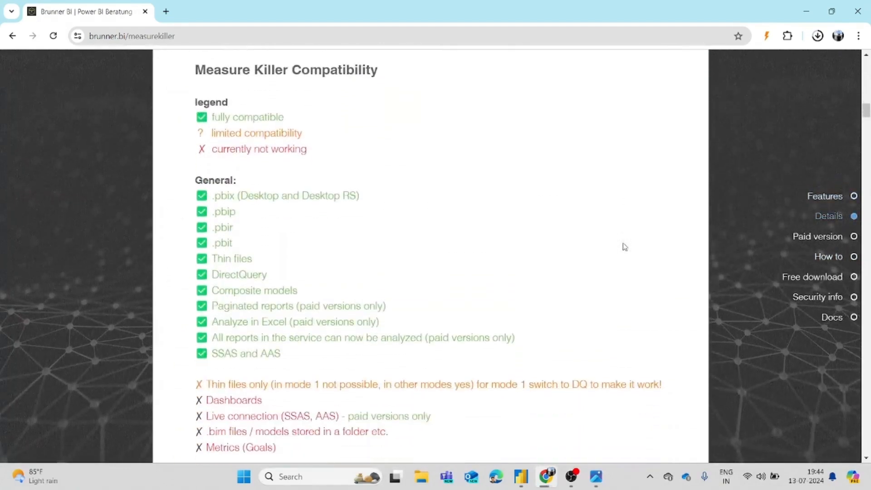
pyautogui.scroll(-1, 625, 245)
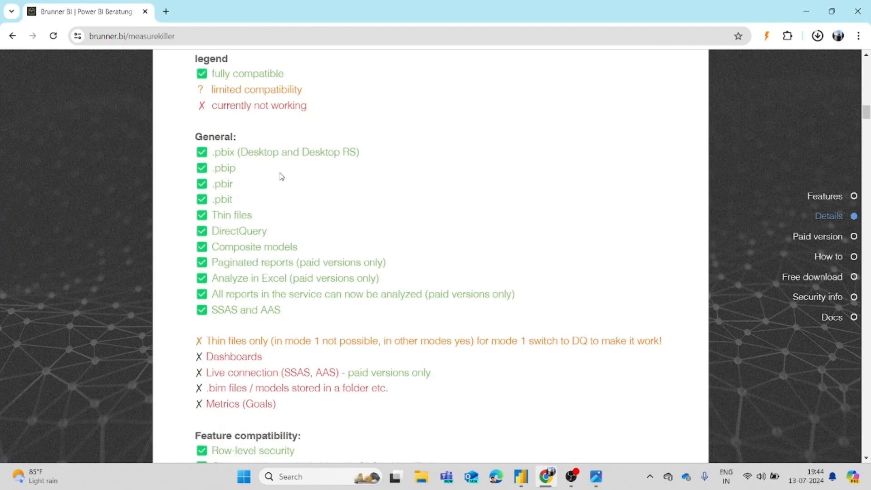
pyautogui.scroll(-6, 281, 176)
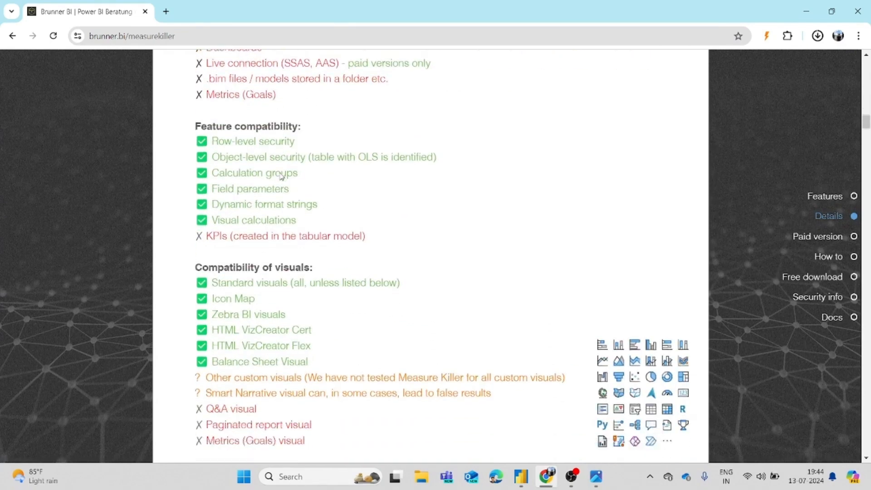
pyautogui.scroll(-2, 281, 176)
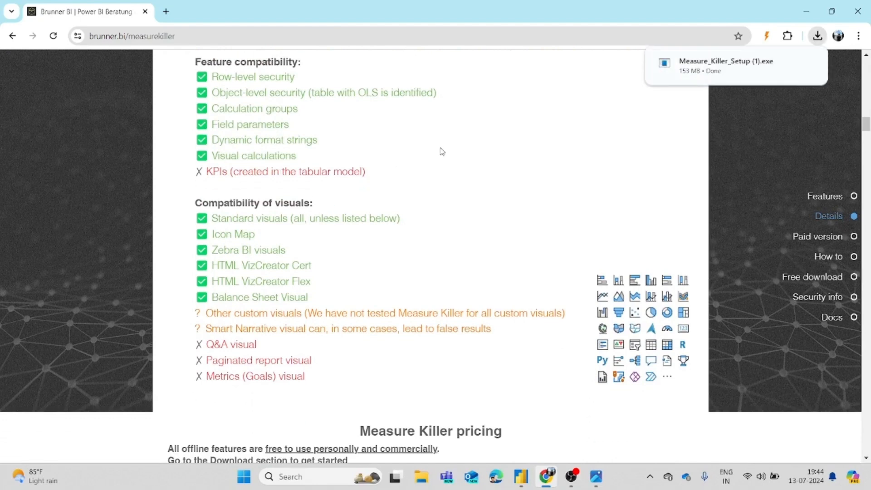
pyautogui.moveTo(737, 75)
# Switch to the Demo Report in Power BI Desktop and list its tables and the measures in All Measures with full names readable.
pyautogui.click(521, 477)
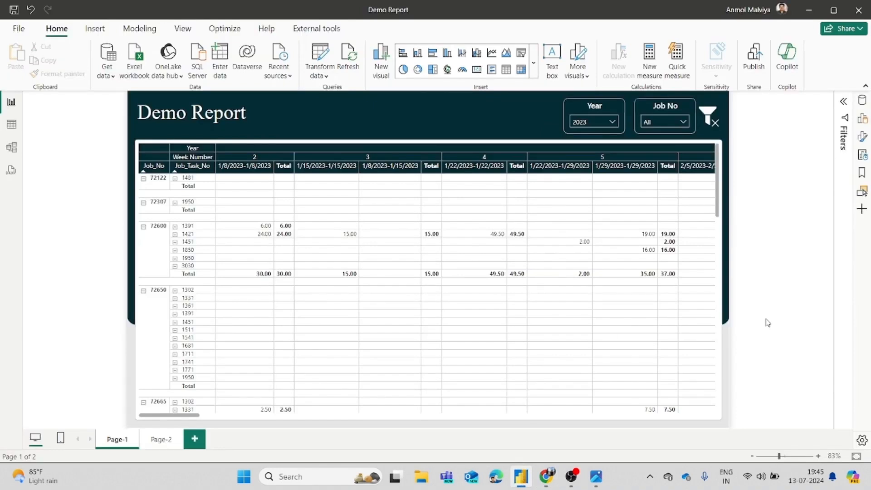
pyautogui.click(862, 100)
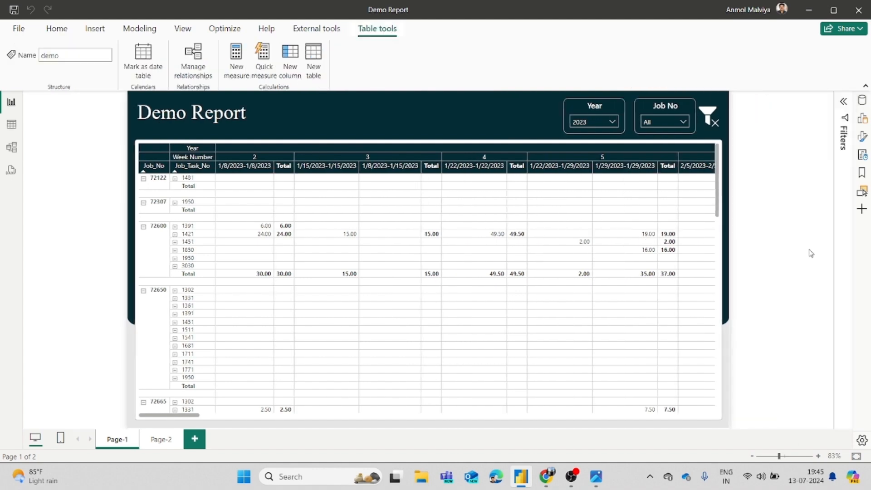
pyautogui.click(864, 105)
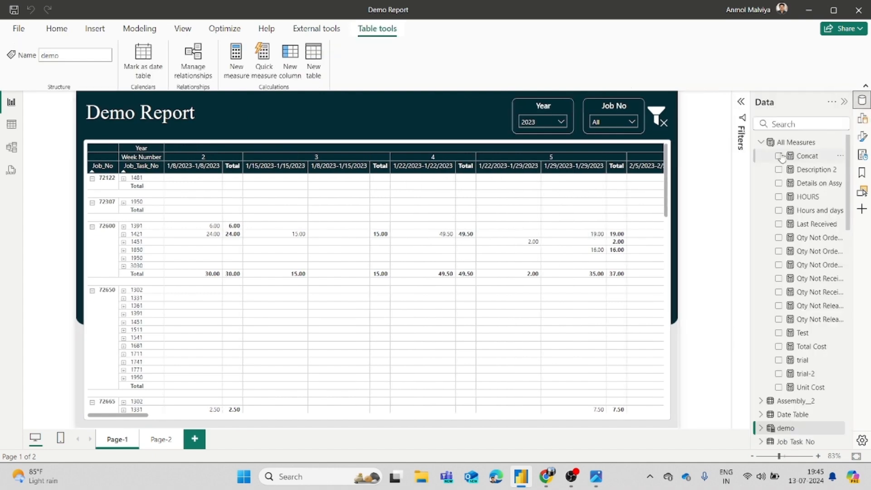
pyautogui.click(760, 143)
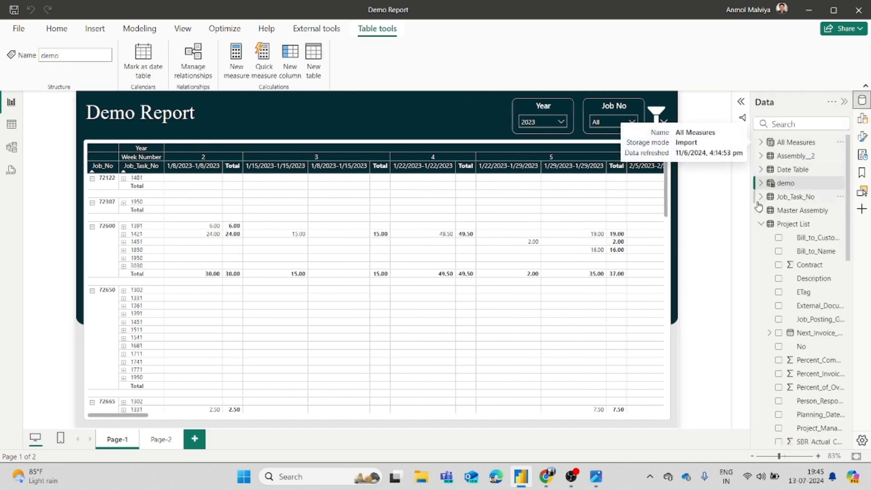
pyautogui.click(761, 224)
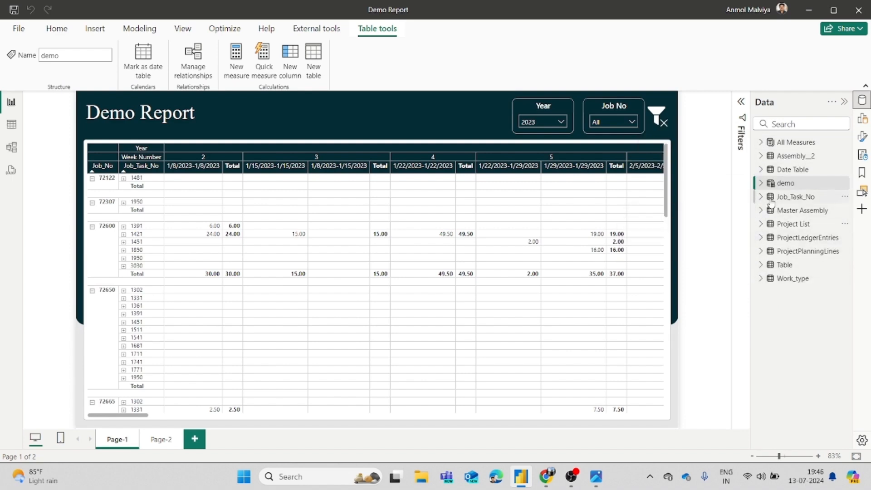
pyautogui.click(760, 142)
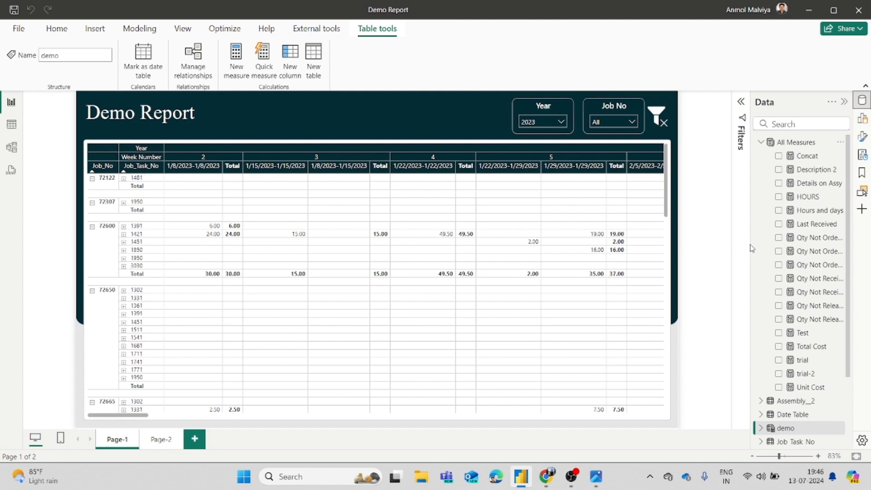
pyautogui.moveTo(751, 248); pyautogui.dragTo(742, 260)
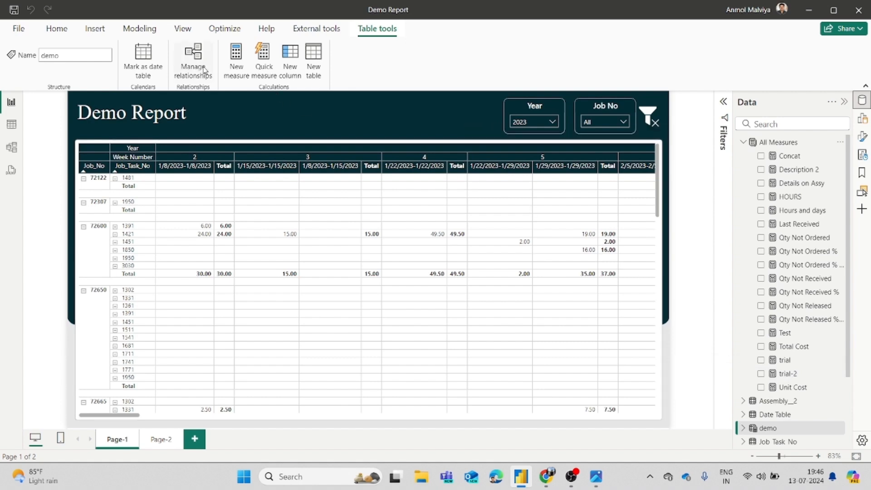
# Launch the Measure Killer external tool in single report/dataset mode and connect it to Demo Report.
pyautogui.click(297, 37)
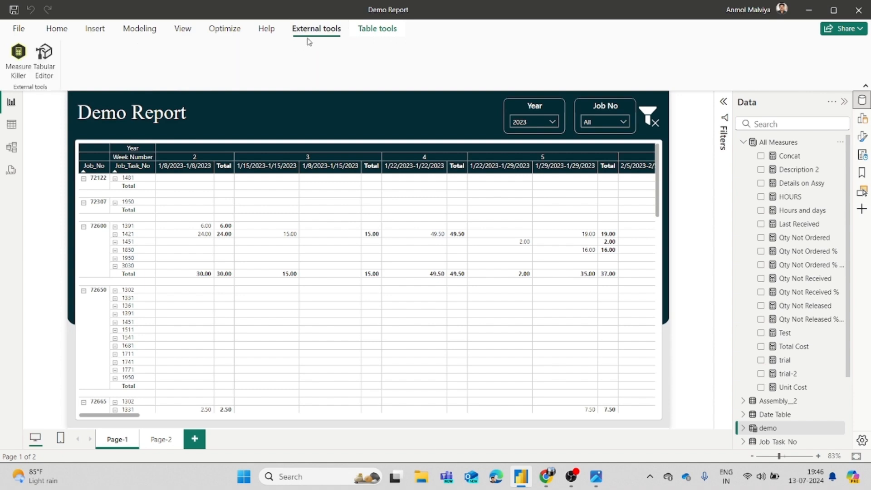
pyautogui.click(16, 63)
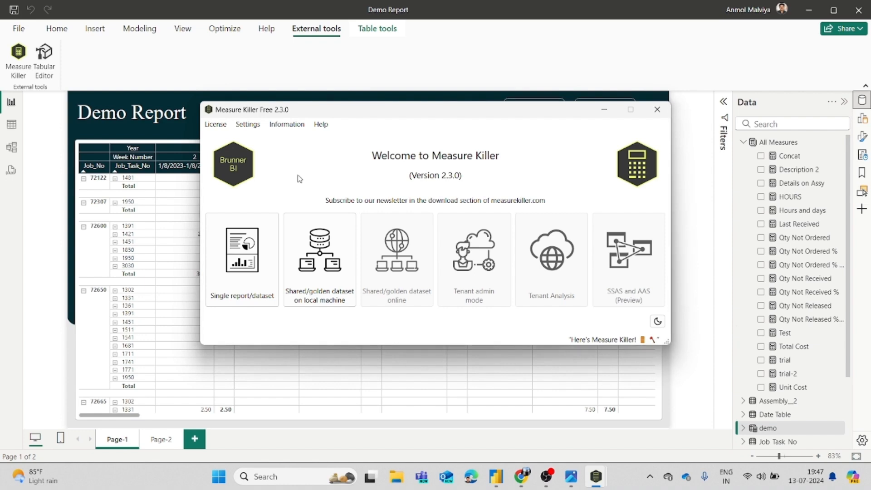
pyautogui.click(260, 236)
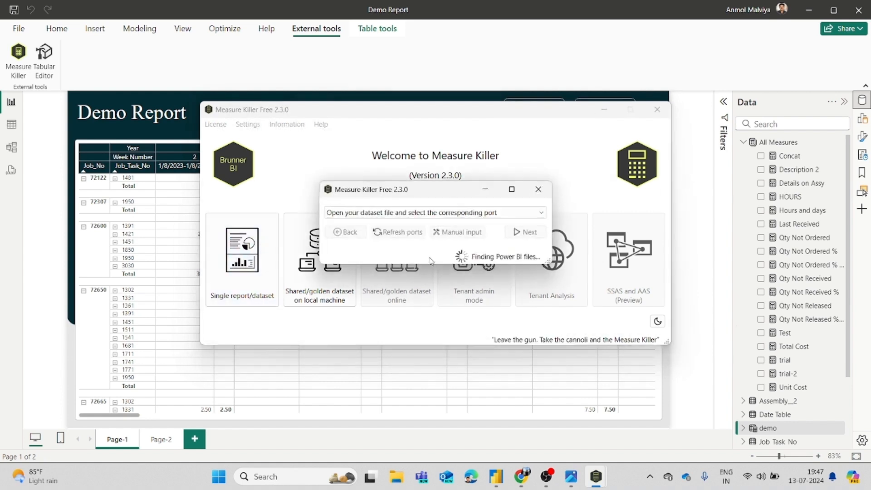
pyautogui.click(487, 219)
pyautogui.click(476, 223)
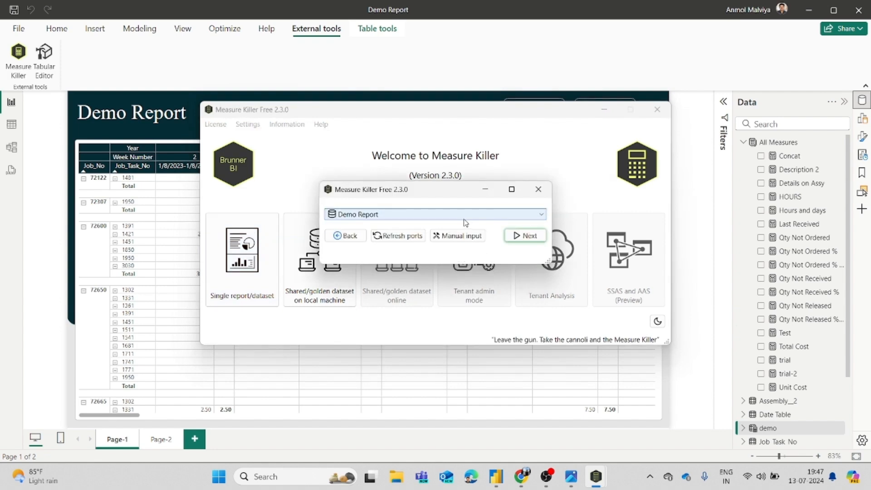
pyautogui.click(525, 235)
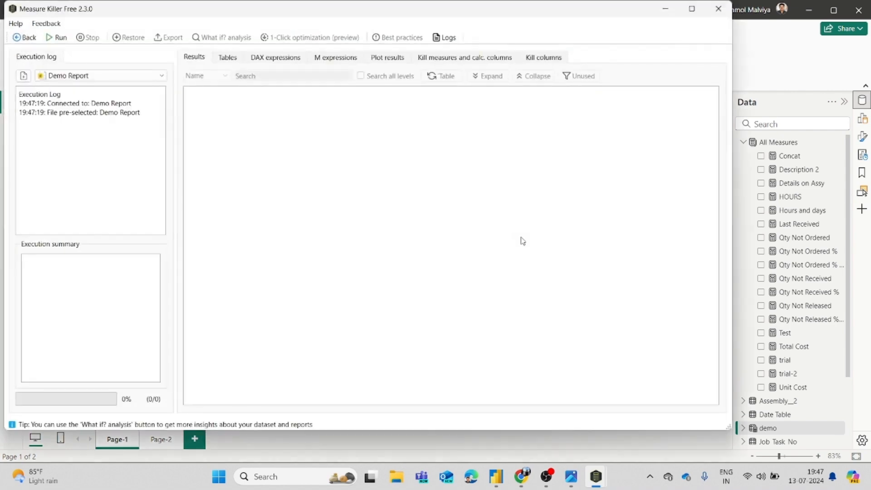
# Run the analysis on Demo Report in a maximized window and review the usage status of the artifacts in the results.
pyautogui.click(691, 10)
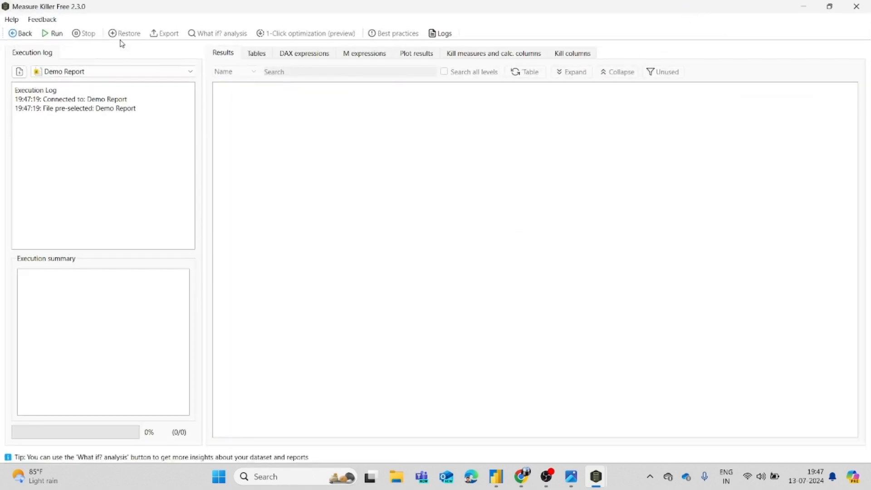
pyautogui.click(56, 35)
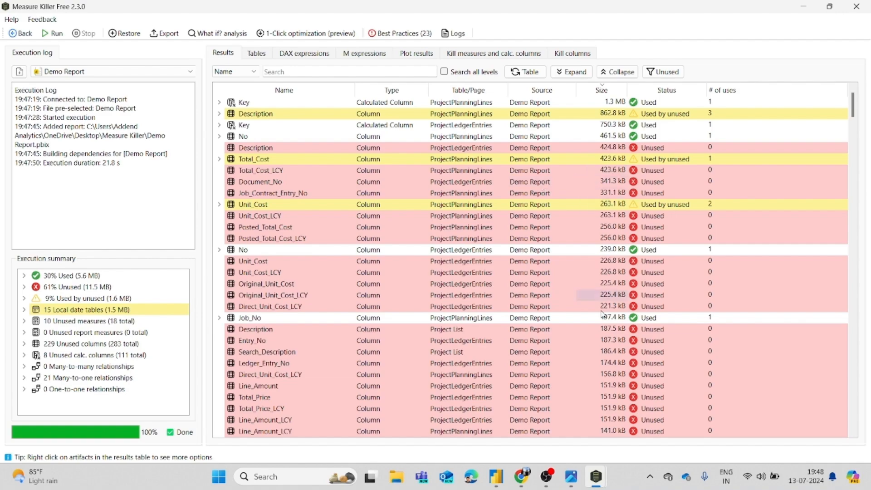
pyautogui.scroll(-20, 611, 173)
pyautogui.scroll(-10, 602, 316)
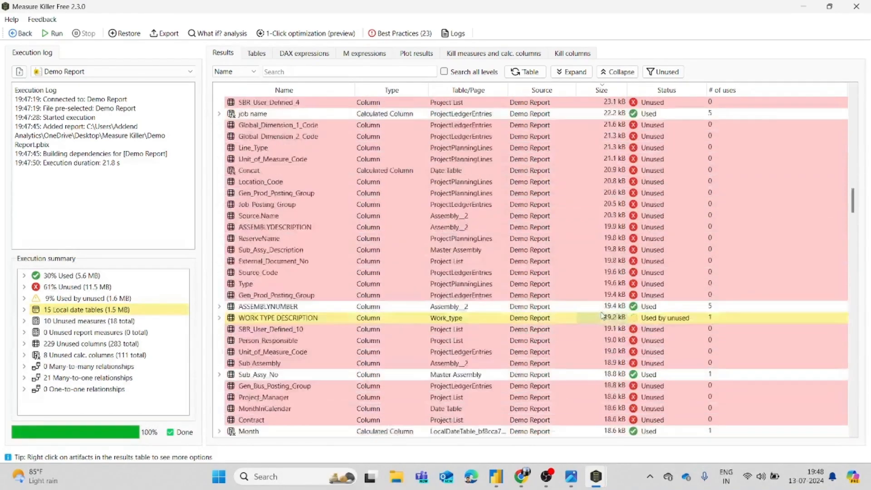
pyautogui.scroll(20, 602, 315)
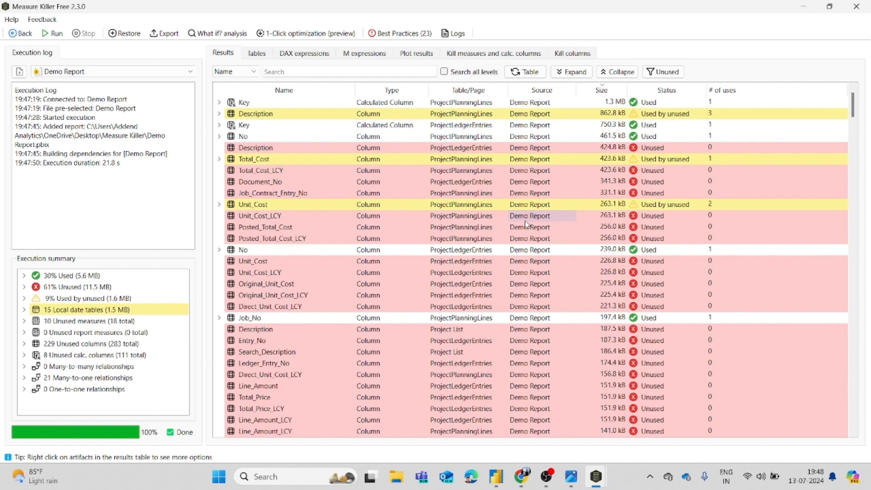
pyautogui.scroll(-6, 458, 208)
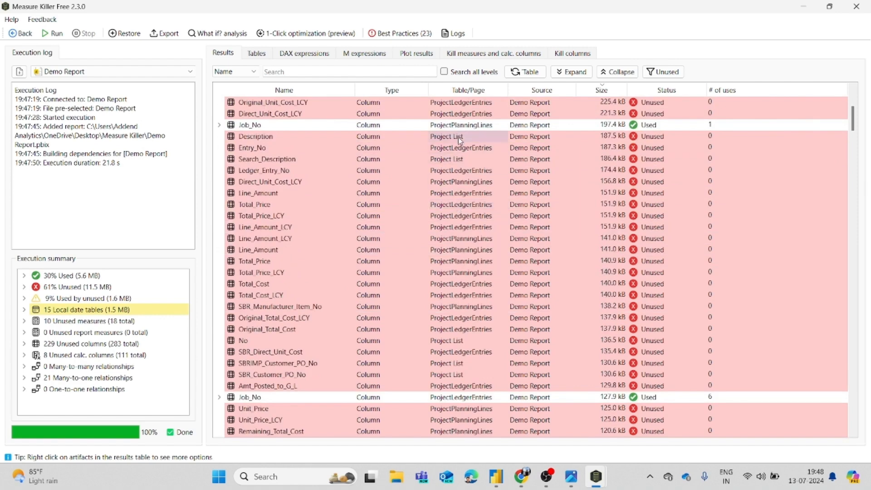
pyautogui.scroll(6, 459, 140)
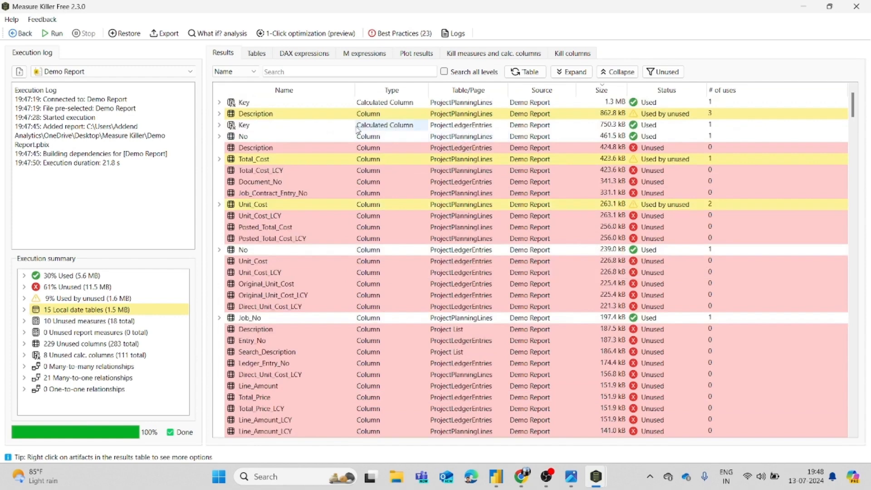
# Deselect all unused measures and calculated columns, and kill only the trial measure from All Measures.
pyautogui.click(493, 55)
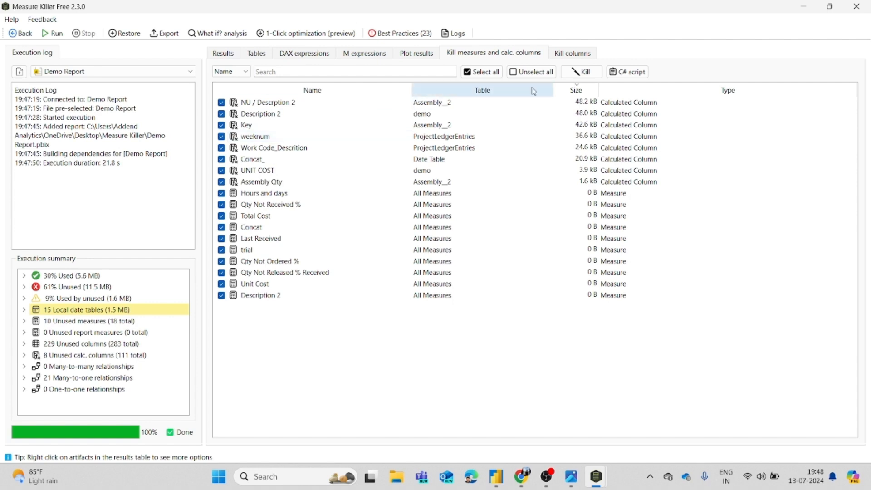
pyautogui.click(531, 72)
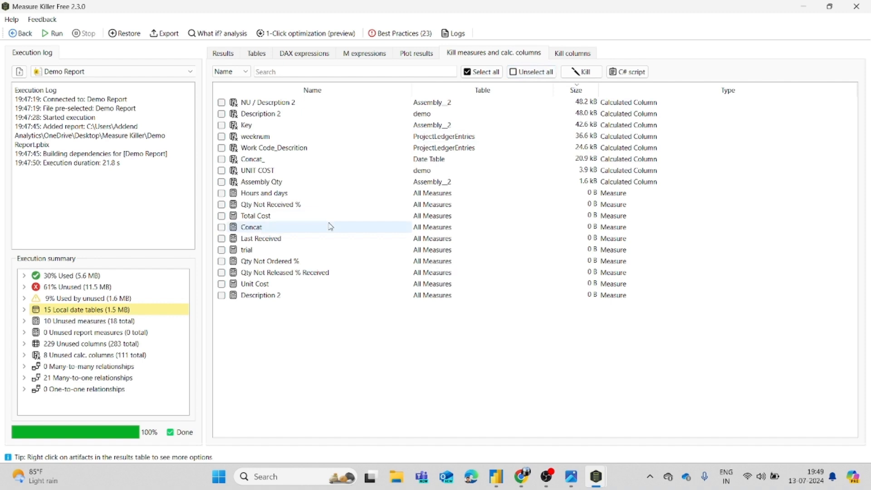
pyautogui.click(574, 72)
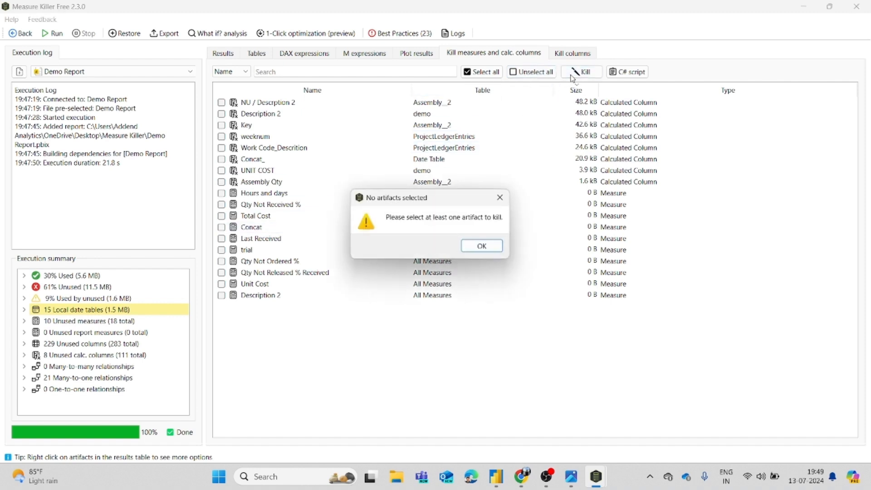
pyautogui.click(498, 198)
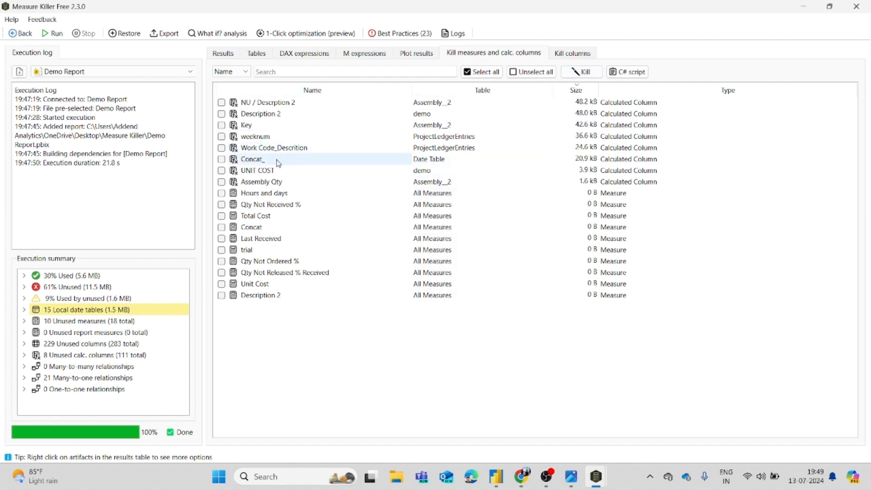
pyautogui.click(222, 249)
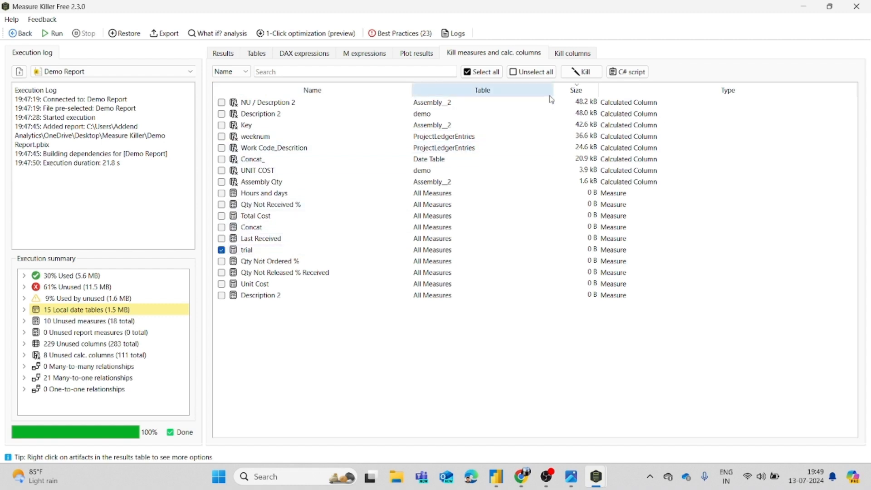
pyautogui.click(578, 76)
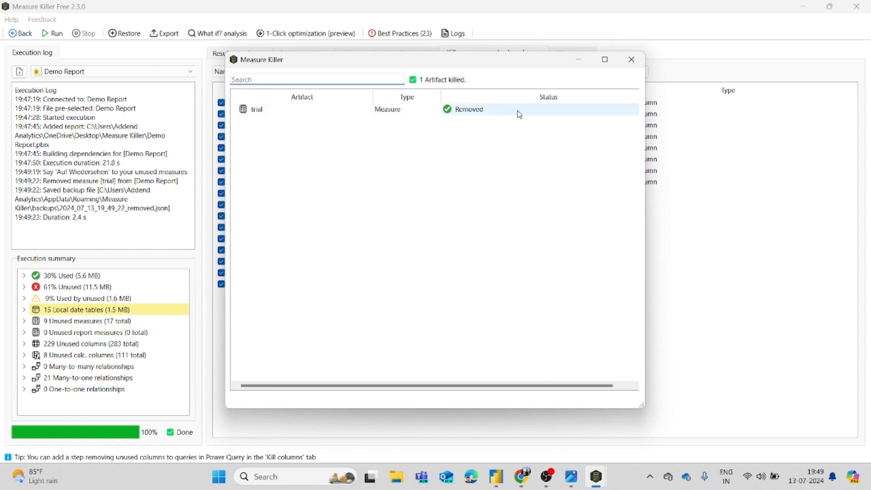
pyautogui.click(631, 60)
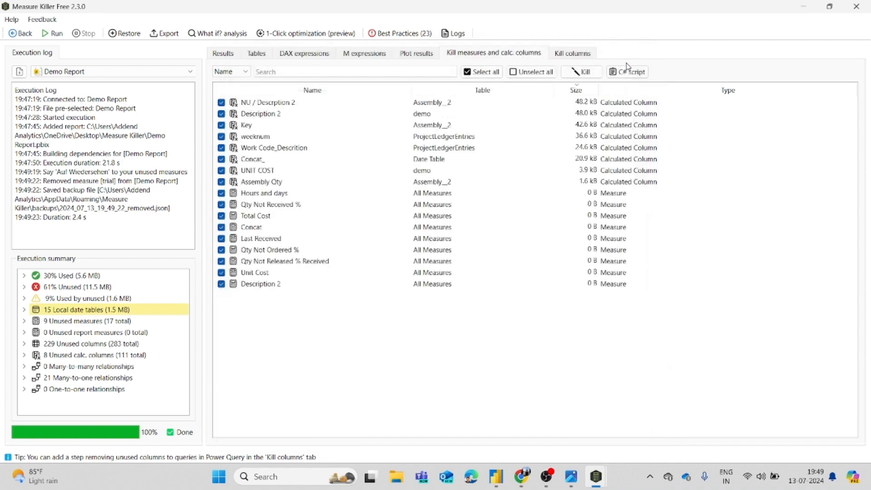
# Switch to the Demo Report in Power BI Desktop, search its data fields for "trial", and clear the search.
pyautogui.click(495, 474)
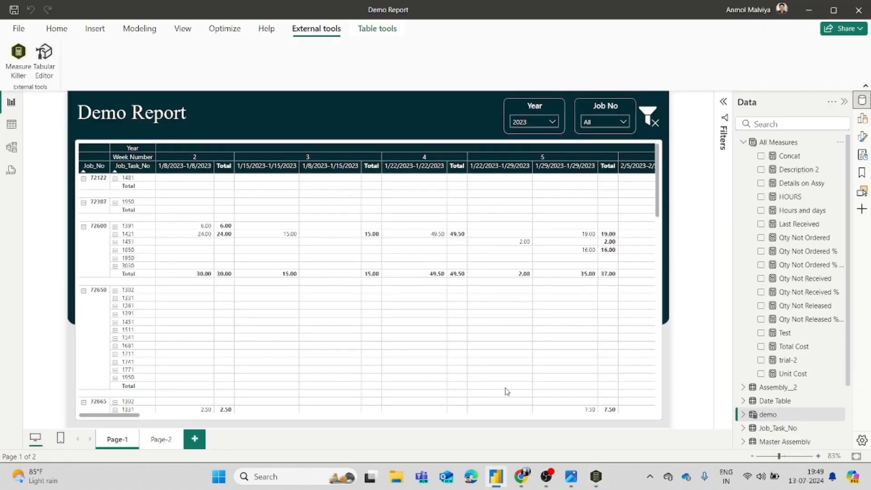
pyautogui.click(777, 122)
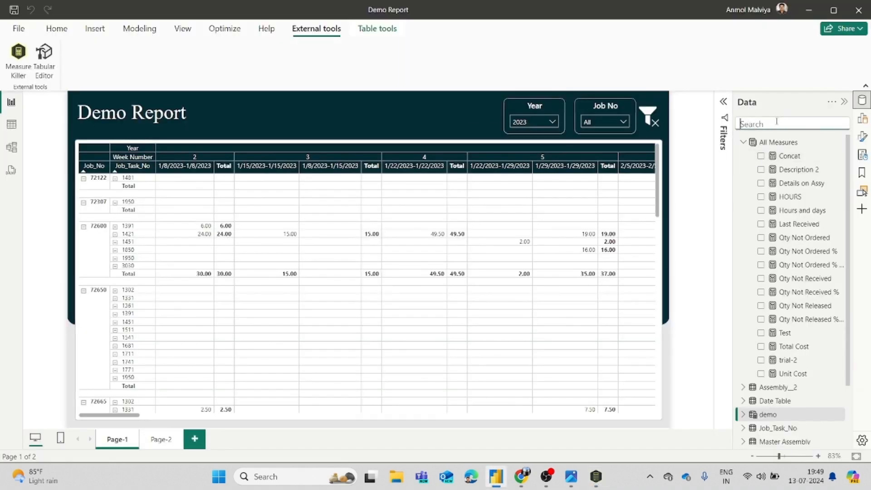
pyautogui.write('trial')
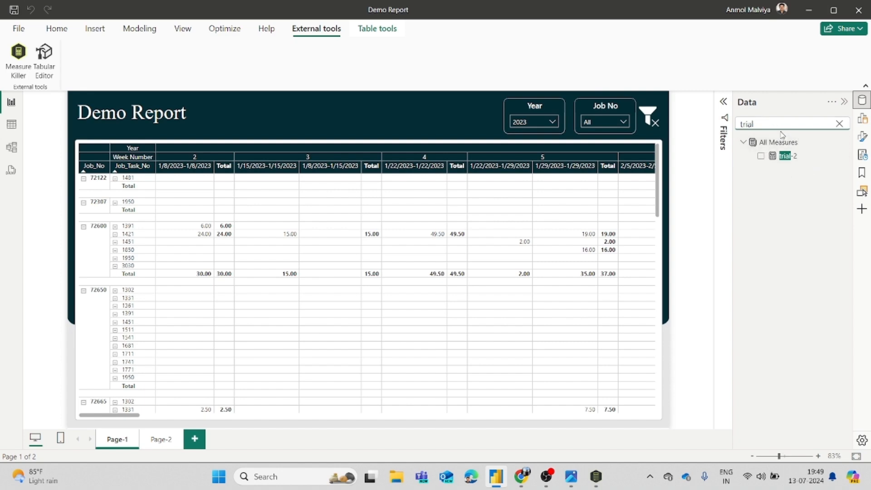
pyautogui.click(839, 123)
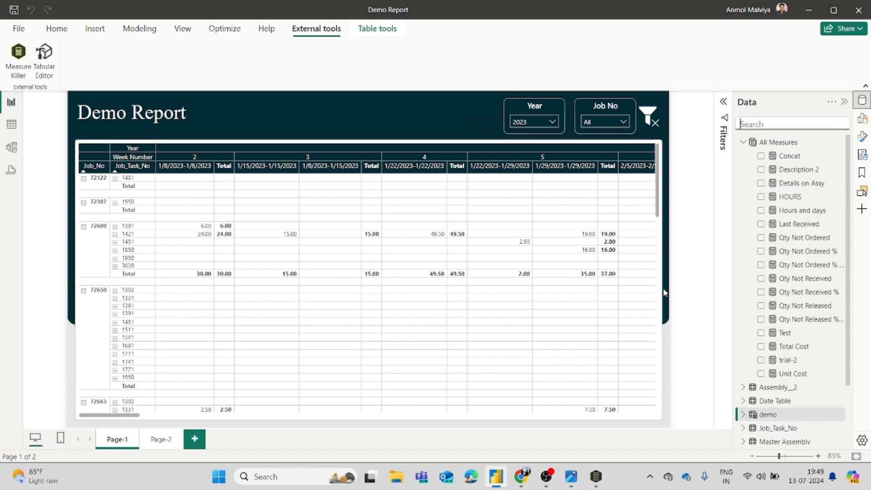
# Return to the Measure Killer results for Demo Report and kill all the listed unused measures and calculated columns.
pyautogui.moveTo(595, 479)
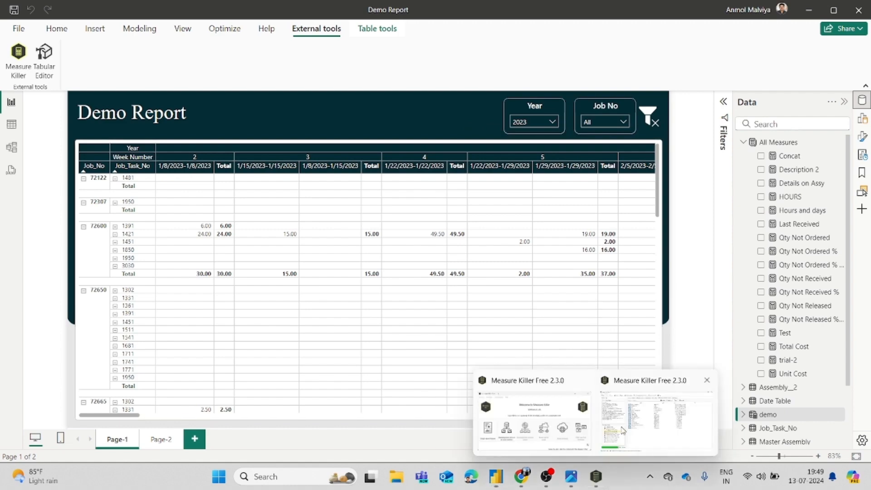
pyautogui.click(624, 428)
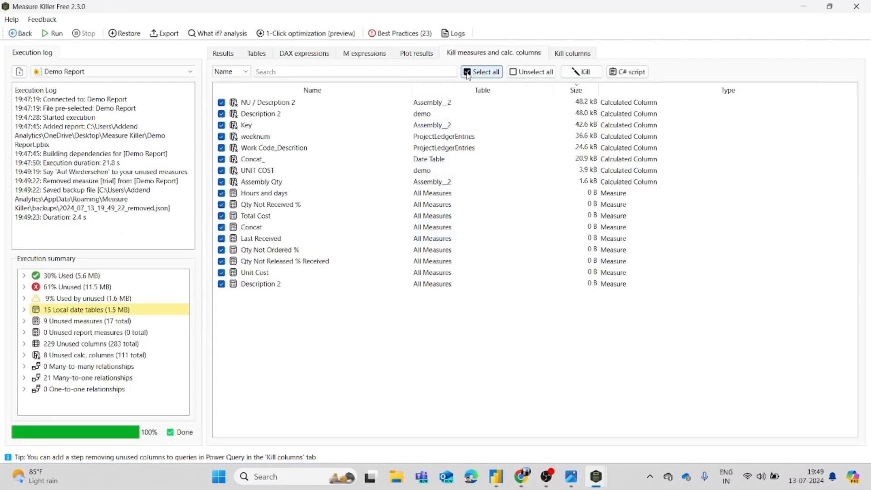
pyautogui.click(582, 73)
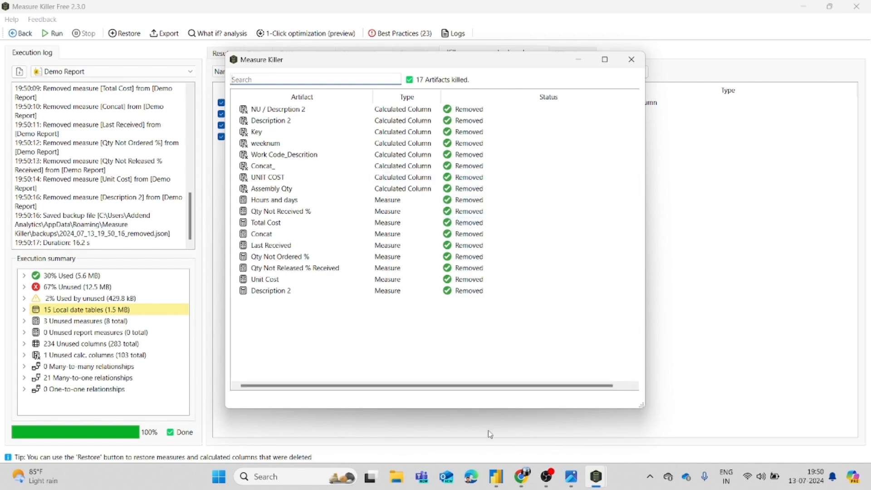
# Switch back to Power BI Desktop to check the measures listed under All Measures in the Demo Report.
pyautogui.click(496, 476)
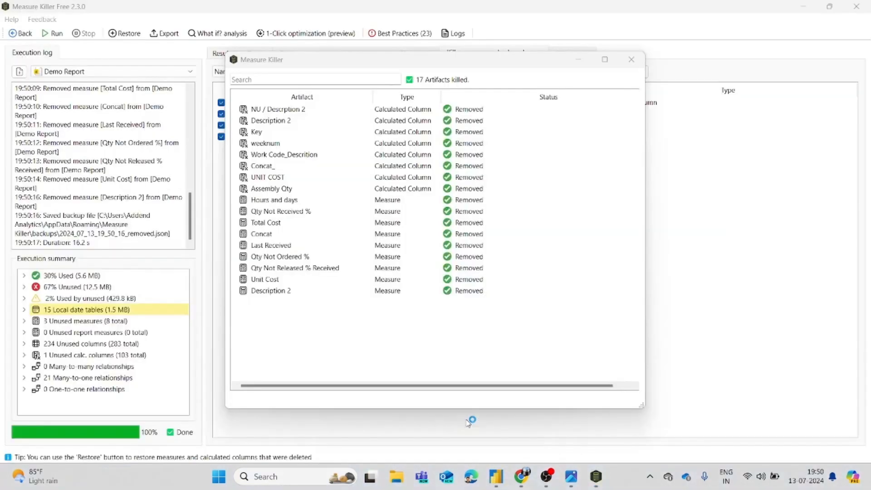
pyautogui.click(467, 419)
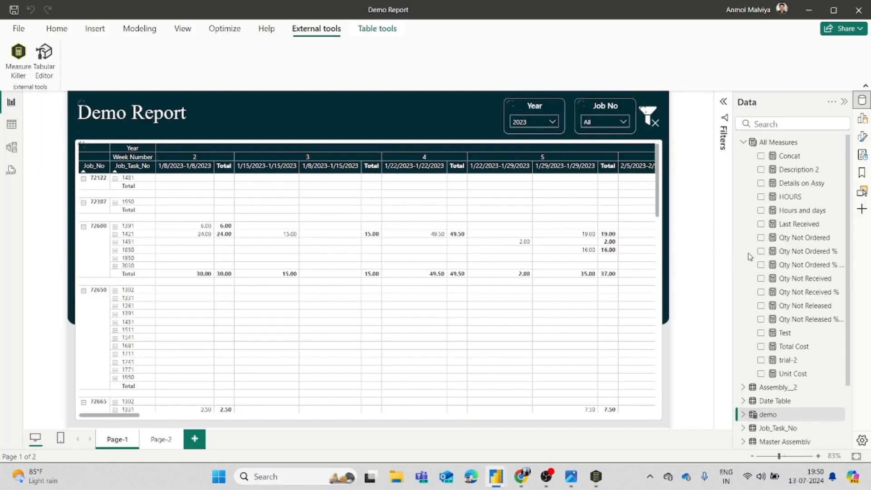